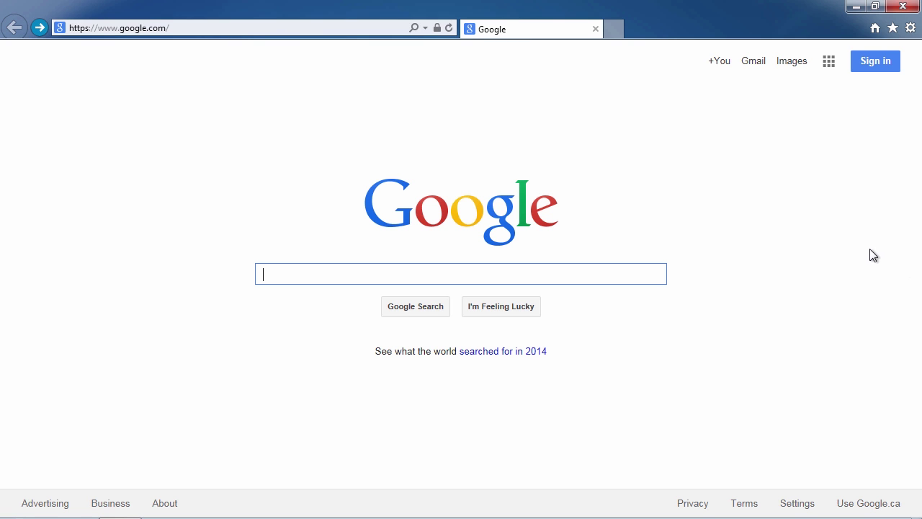
- Select the current web address in Internet Explorer's address bar
{"action": "left_click", "coordinate": [181, 29]}
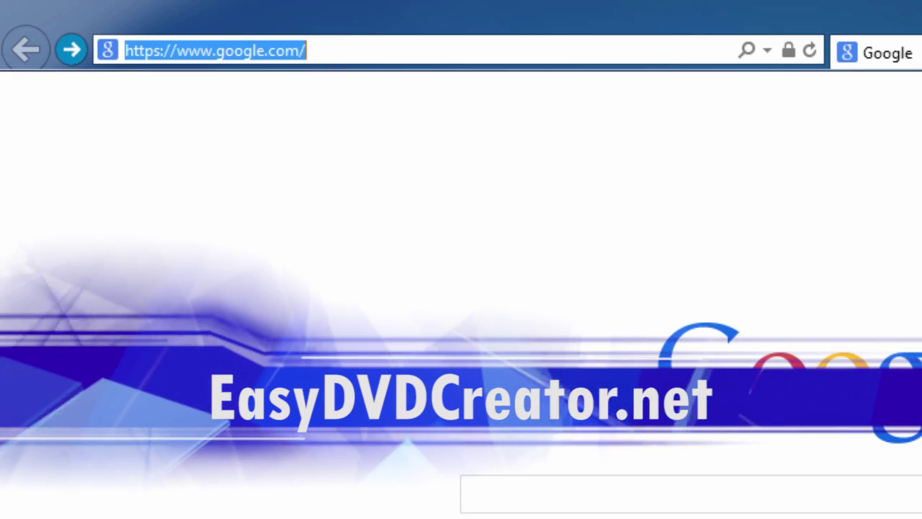
- Load easydvdcreator.net and follow its Download Now link to the DVD Creator product page
{"action": "type", "text": "easydvdcreator.net/"}
{"action": "key", "text": "End"}
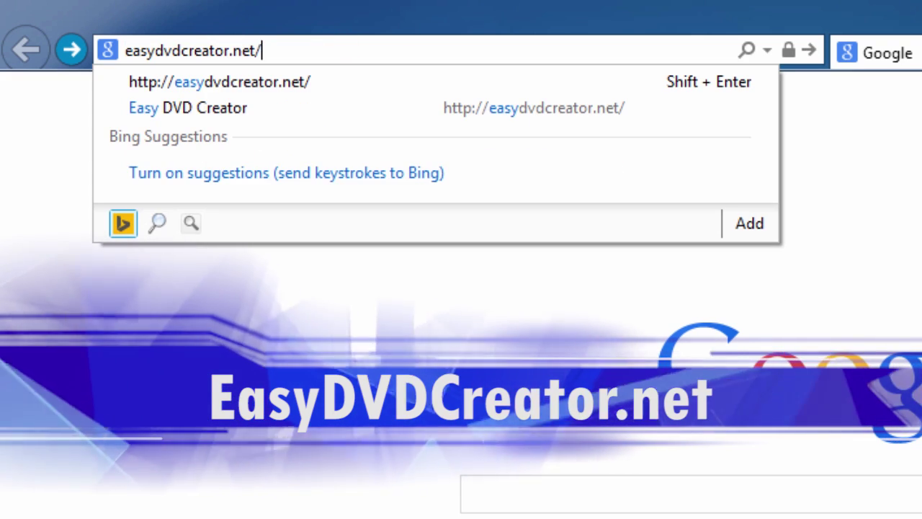
{"action": "key", "text": "Return"}
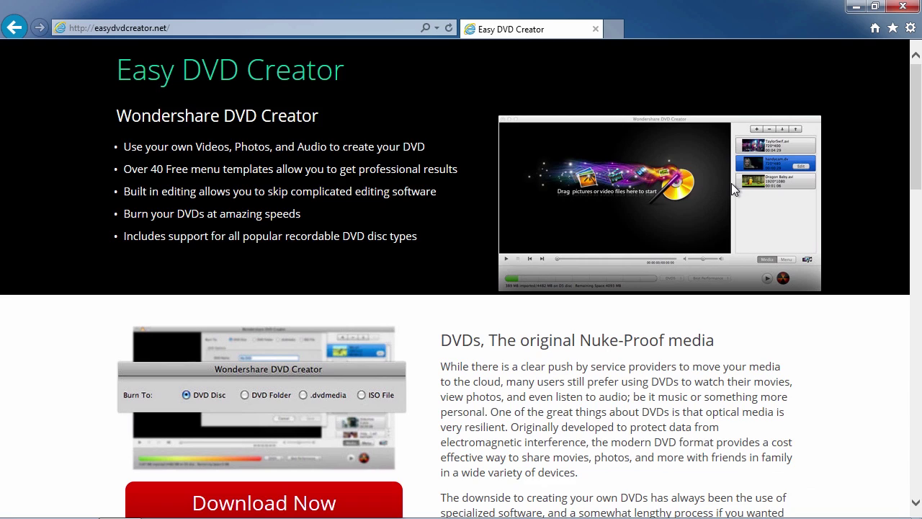
{"action": "scroll", "coordinate": [498, 331], "scroll_direction": "down", "scroll_amount": 2}
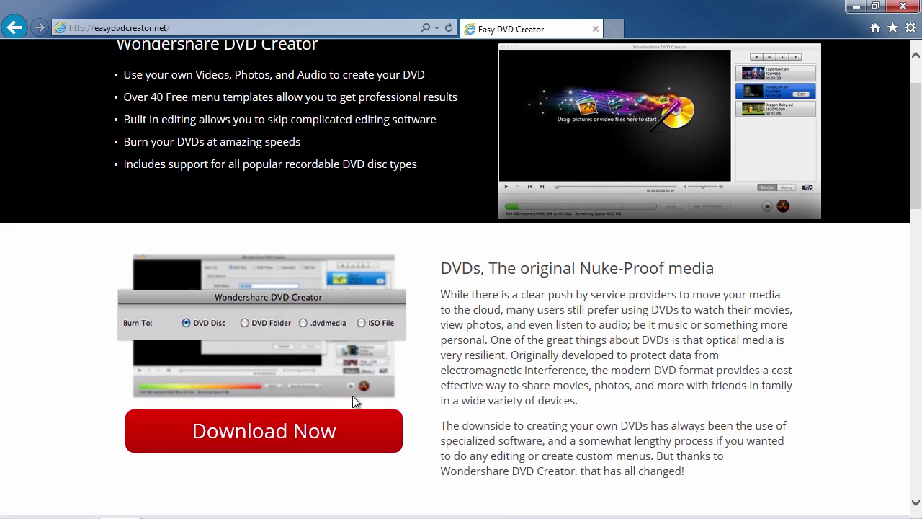
{"action": "left_click", "coordinate": [305, 431]}
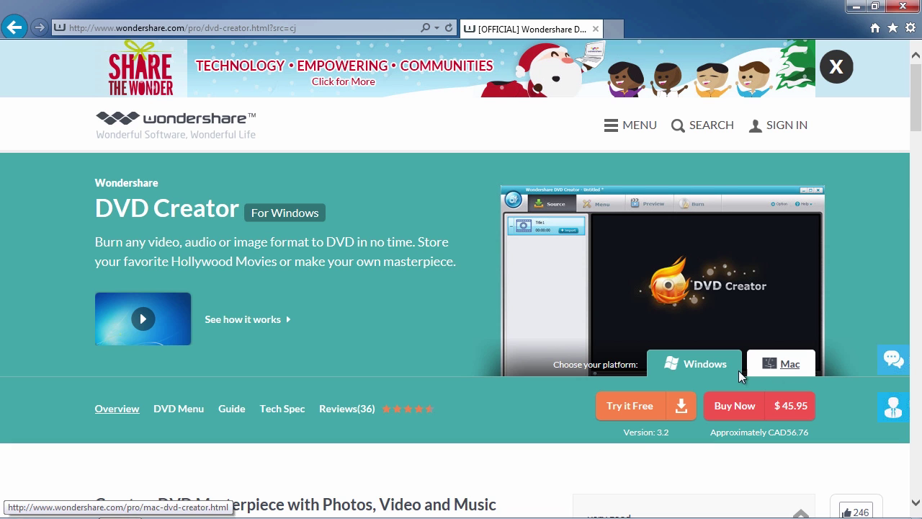
- Start the Try it Free download and choose Save as for dvd-creator_setup_full619.exe
{"action": "left_click", "coordinate": [635, 409]}
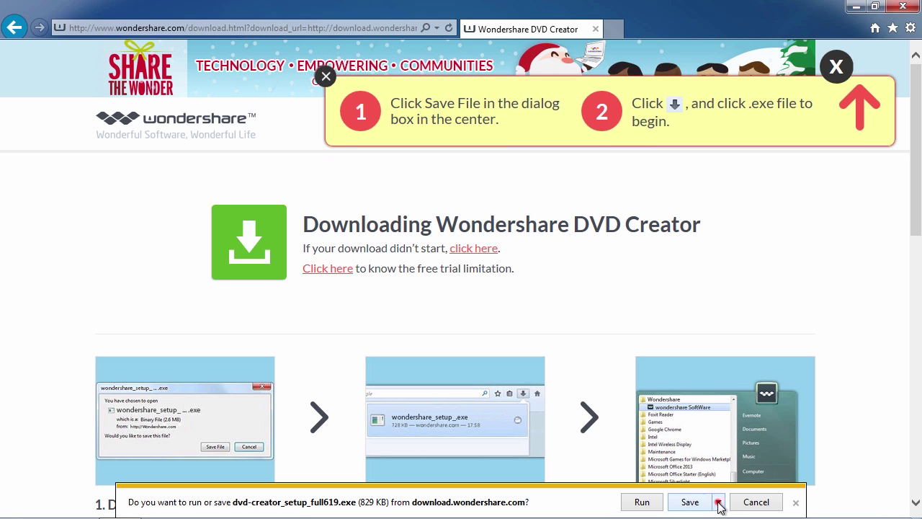
{"action": "left_click", "coordinate": [717, 501]}
{"action": "left_click", "coordinate": [761, 488]}
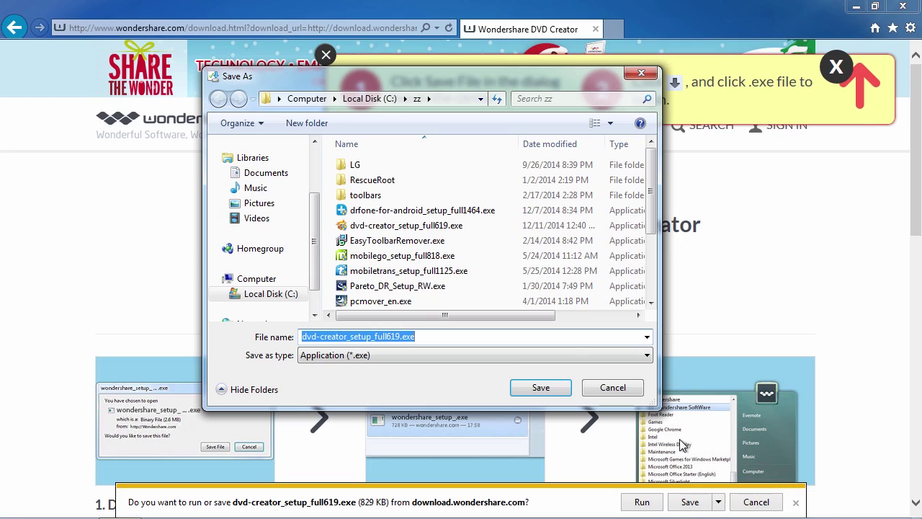
{"action": "left_click_drag", "start_coordinate": [313, 244], "coordinate": [315, 185]}
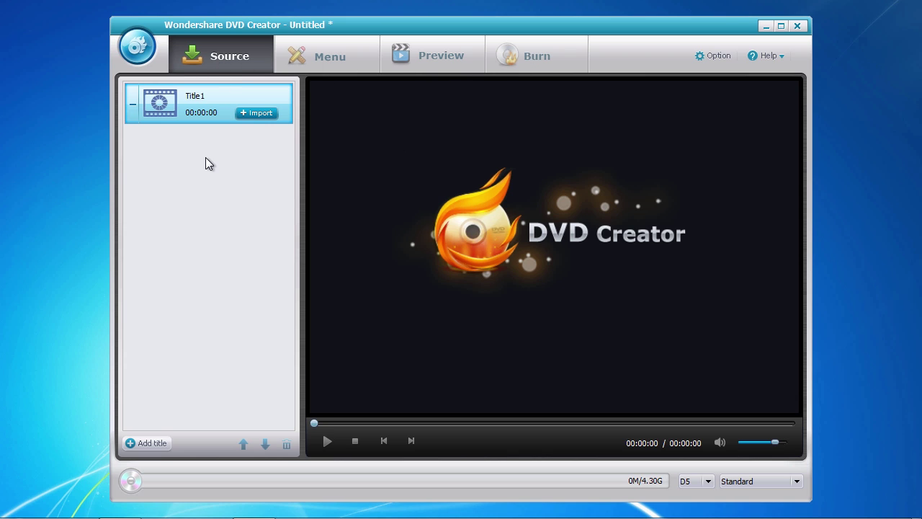
- Import Wildlife.wmv from Sample Videos into Title1 and bring up its Video Edit window
{"action": "left_click", "coordinate": [258, 114]}
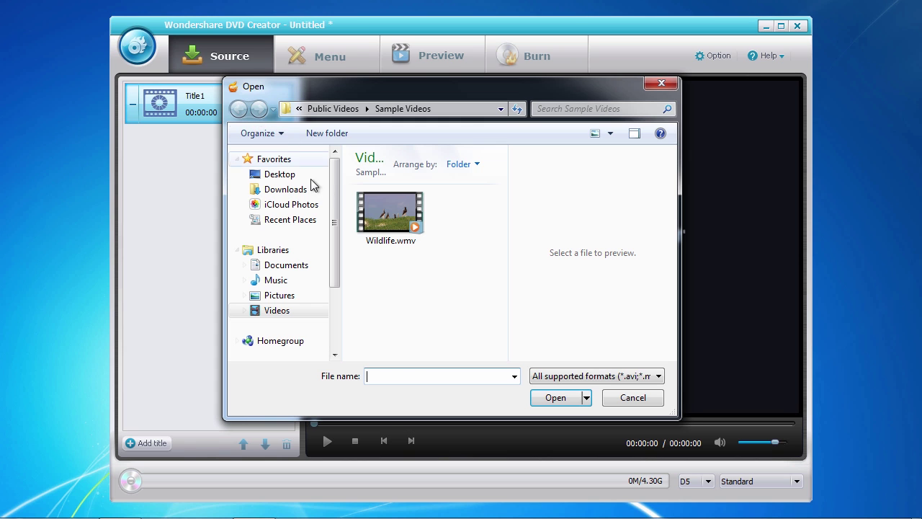
{"action": "left_click", "coordinate": [385, 223]}
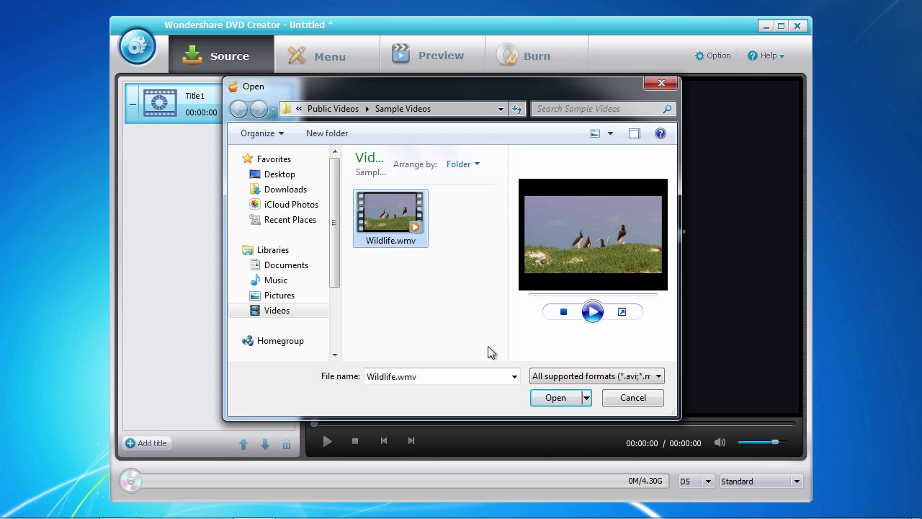
{"action": "left_click", "coordinate": [552, 398]}
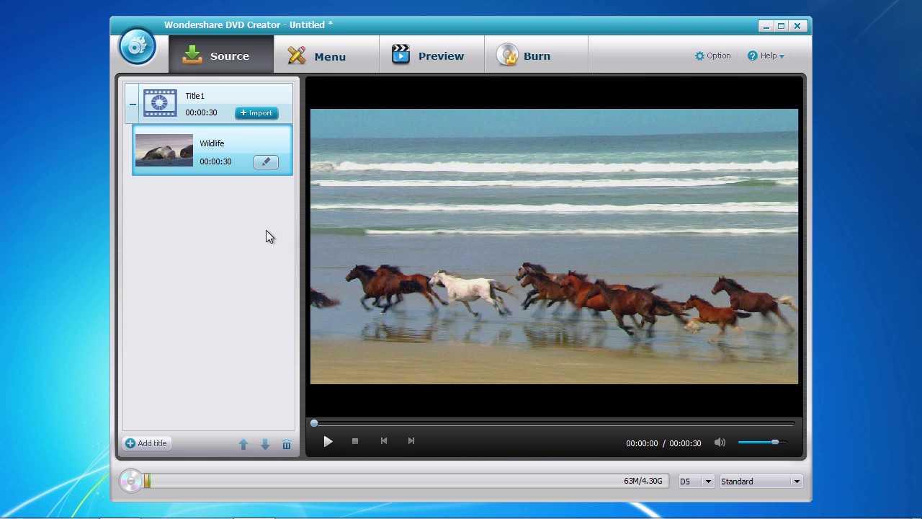
{"action": "left_click", "coordinate": [265, 163]}
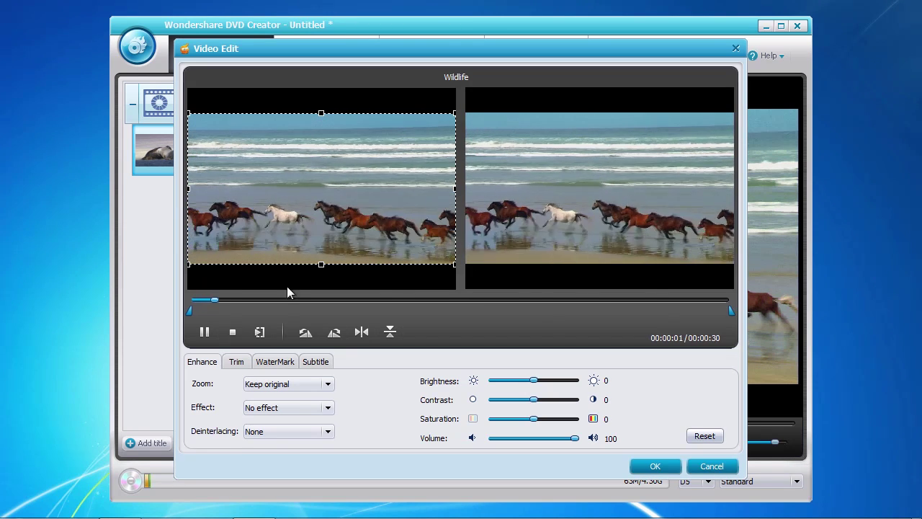
- Rotate the clip a full turn back to upright, try a crop, and reset playback
{"action": "left_click", "coordinate": [306, 332]}
{"action": "left_click", "coordinate": [305, 332]}
{"action": "left_click", "coordinate": [305, 332]}
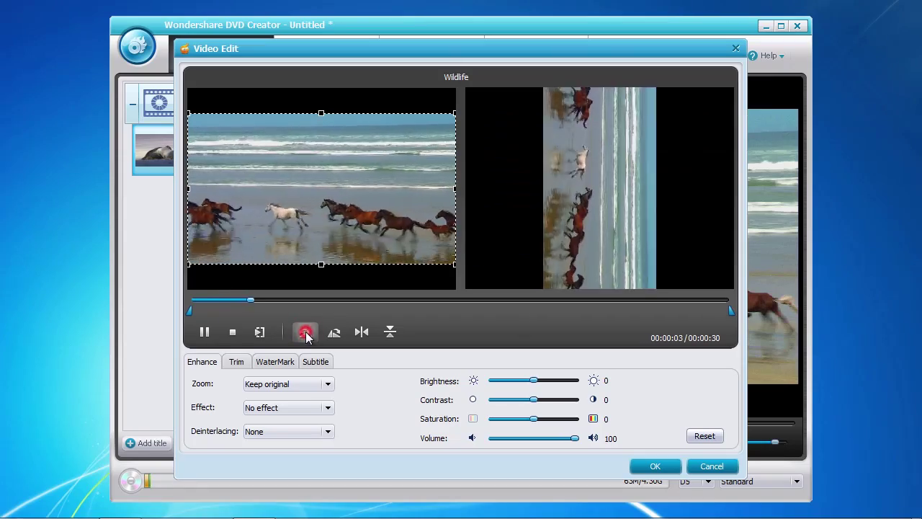
{"action": "left_click", "coordinate": [305, 332]}
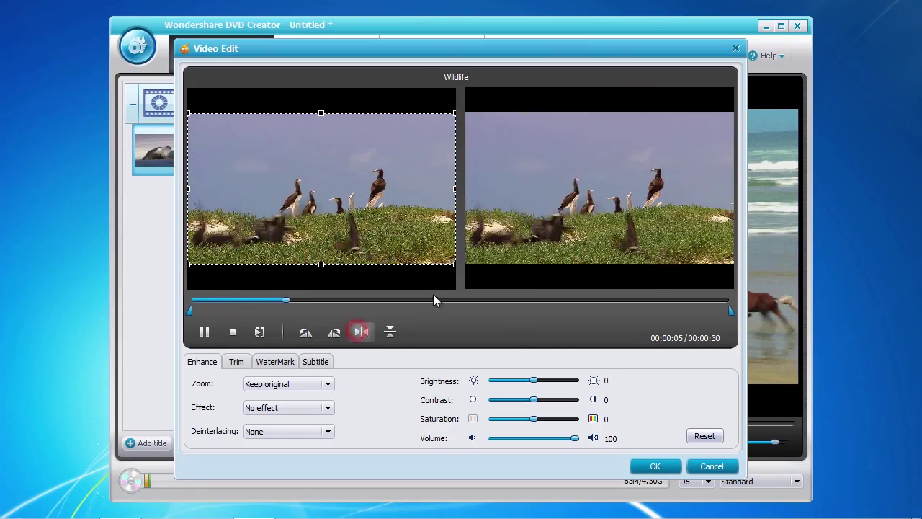
{"action": "mouse_move", "coordinate": [455, 264]}
{"action": "left_mouse_down"}
{"action": "mouse_move", "coordinate": [401, 252]}
{"action": "mouse_move", "coordinate": [273, 175]}
{"action": "mouse_move", "coordinate": [375, 242]}
{"action": "mouse_move", "coordinate": [455, 265]}
{"action": "left_mouse_up"}
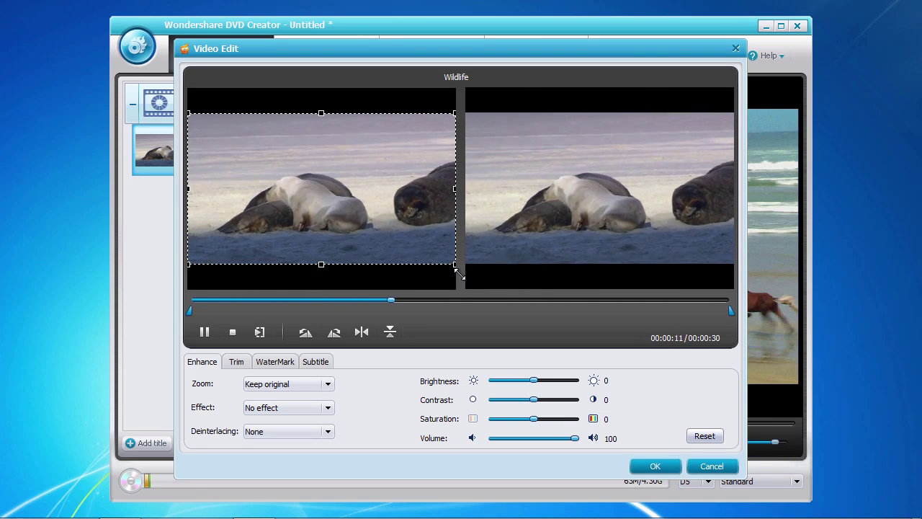
{"action": "left_click", "coordinate": [233, 332]}
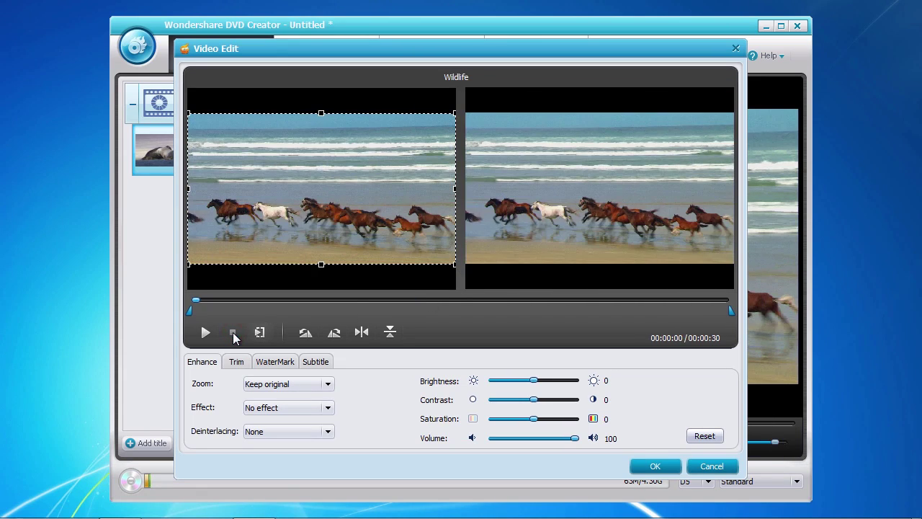
- Set brightness to -40 and contrast to -25, leaving volume at 100
{"action": "left_click_drag", "start_coordinate": [532, 381], "coordinate": [513, 400]}
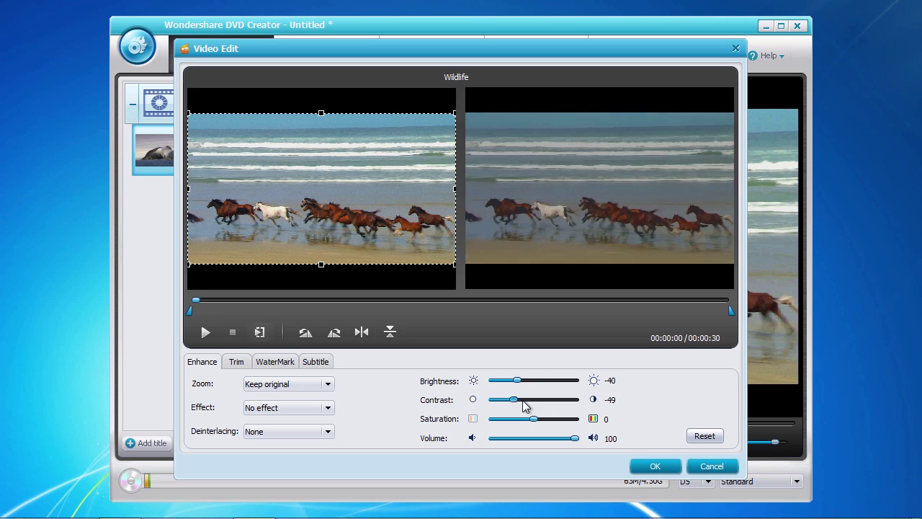
{"action": "left_click", "coordinate": [522, 400]}
{"action": "left_click", "coordinate": [574, 438]}
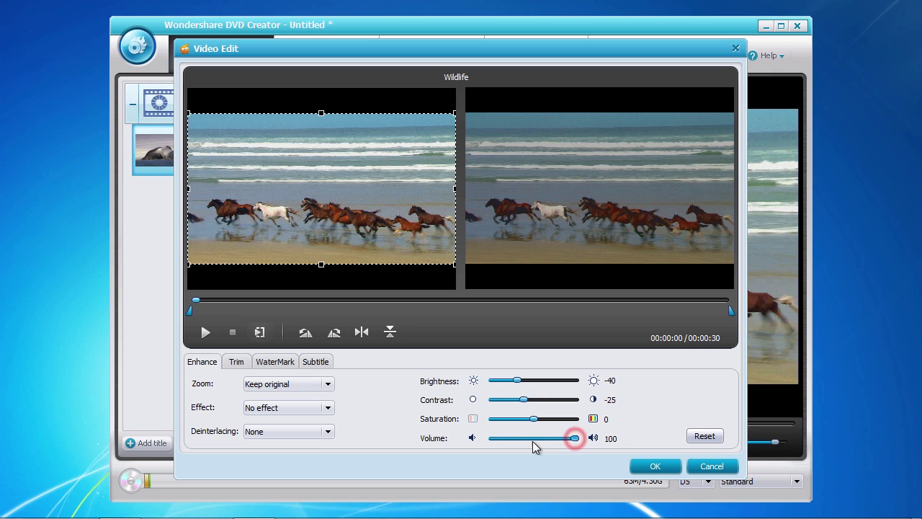
{"action": "left_click_drag", "start_coordinate": [534, 447], "coordinate": [578, 444]}
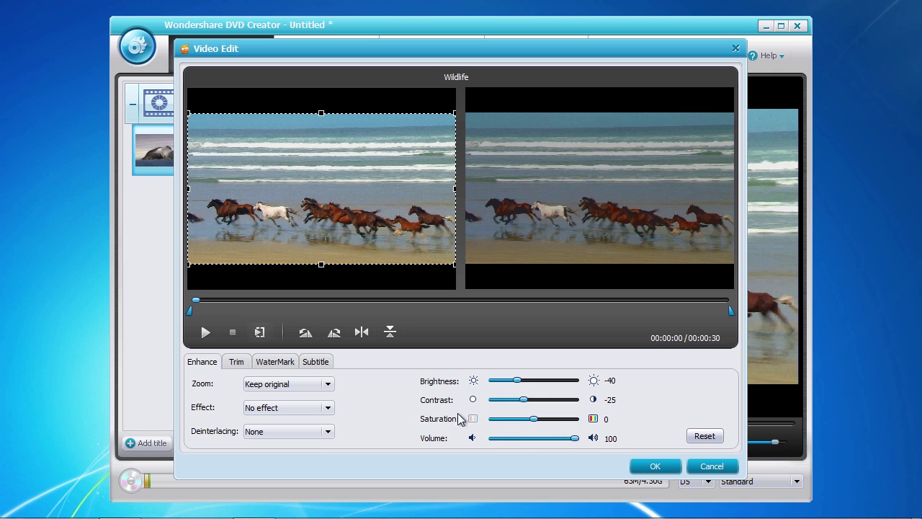
- Look over the Trim, Watermark and Subtitle options, then apply the clip edits
{"action": "left_click", "coordinate": [236, 362]}
{"action": "left_click", "coordinate": [278, 364]}
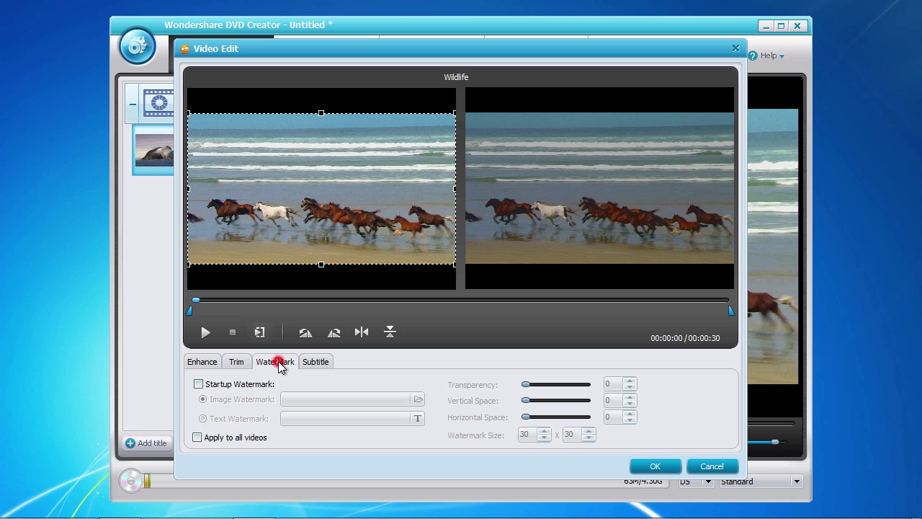
{"action": "left_click", "coordinate": [319, 363]}
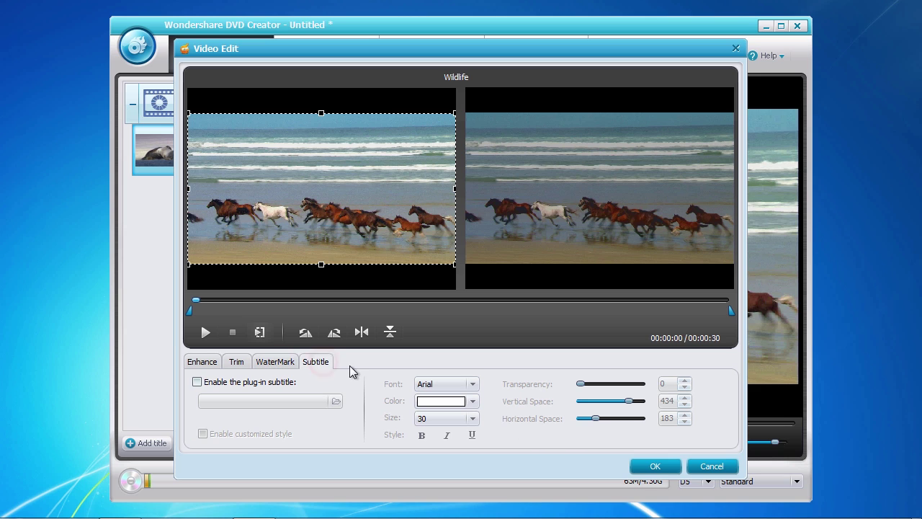
{"action": "left_click", "coordinate": [201, 363]}
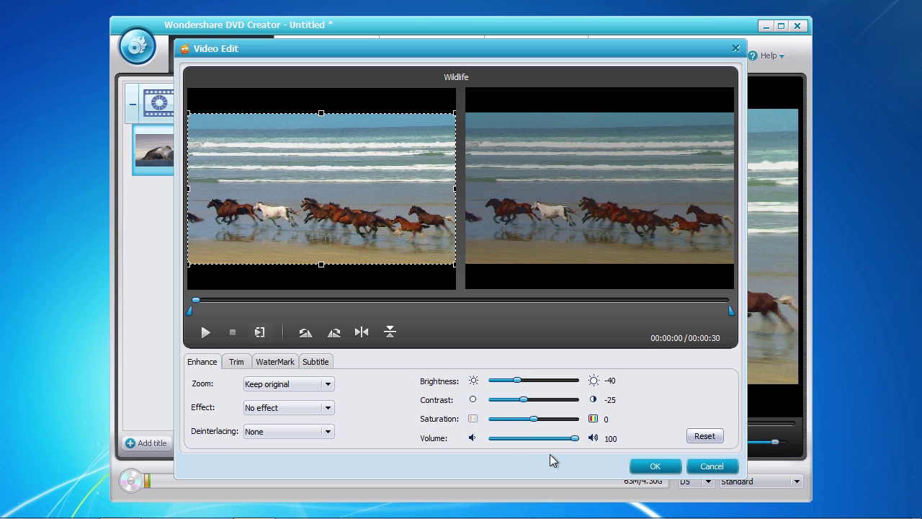
{"action": "left_click", "coordinate": [653, 465]}
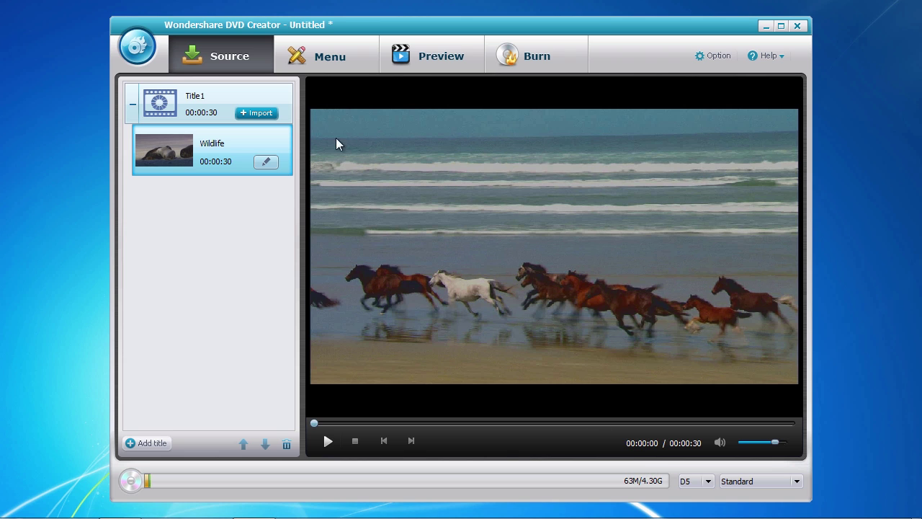
- On the Menu tab, preview Car Trip, Field Spotlight and Ivy, pick Classic, and select Title1
{"action": "left_click", "coordinate": [329, 62]}
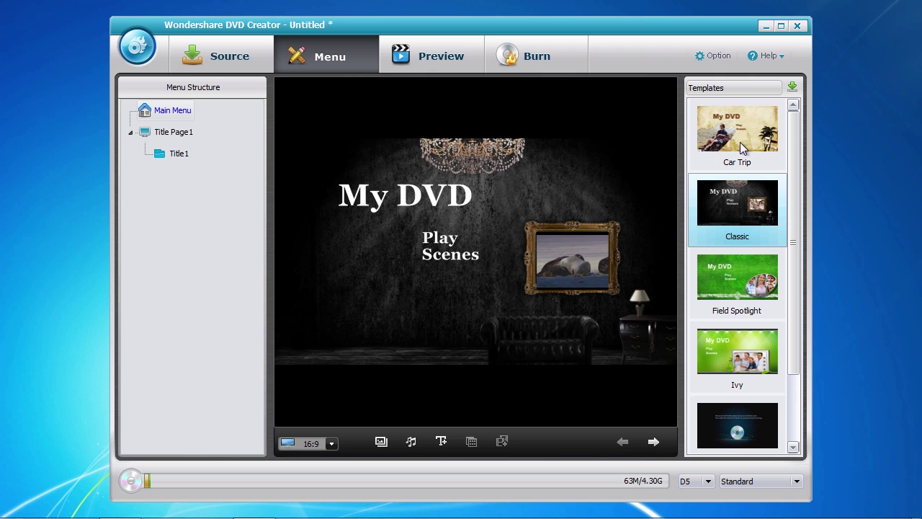
{"action": "left_click", "coordinate": [737, 144]}
{"action": "left_click", "coordinate": [736, 273]}
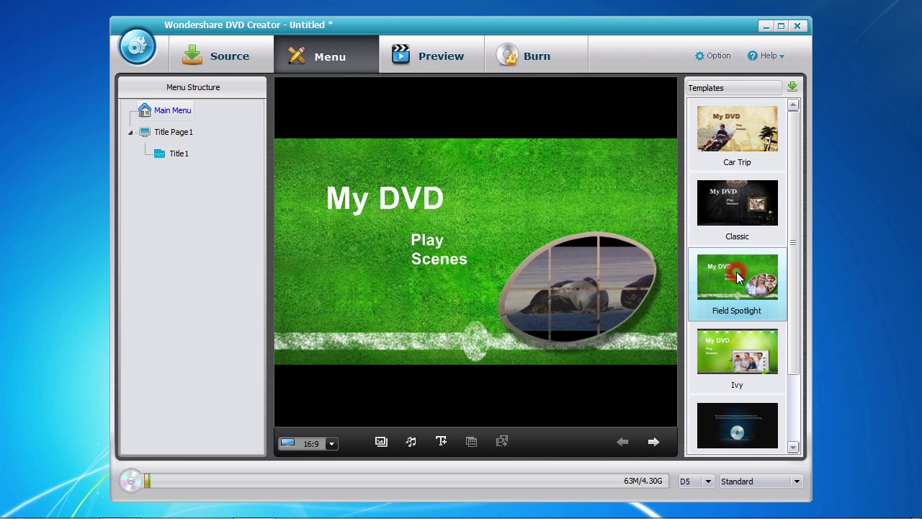
{"action": "left_click", "coordinate": [722, 339]}
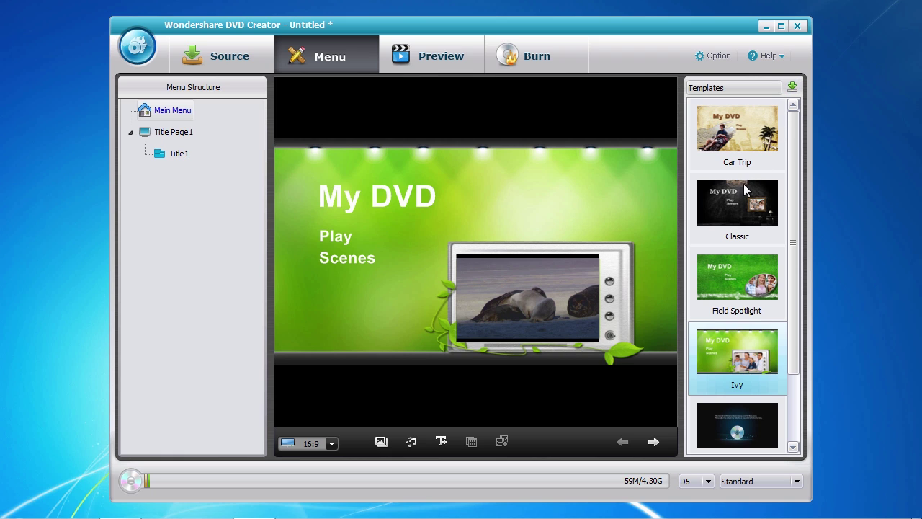
{"action": "left_click", "coordinate": [733, 209]}
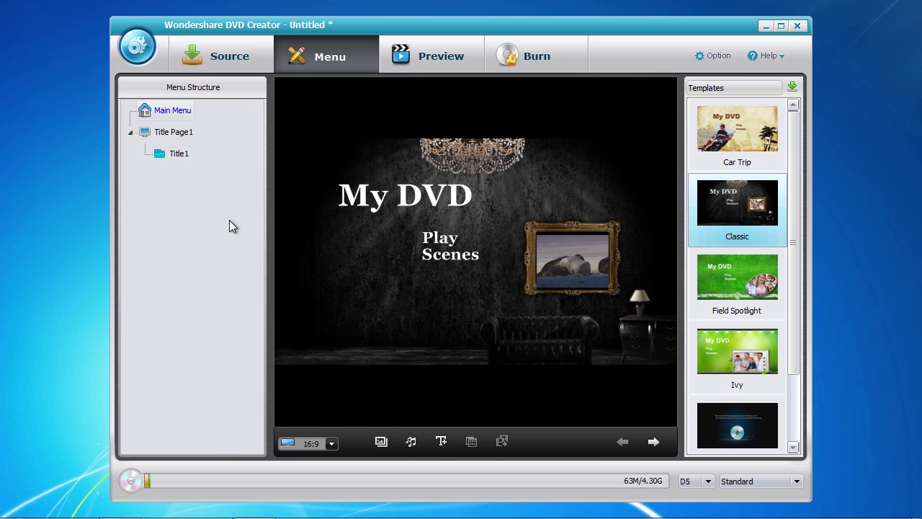
{"action": "left_click", "coordinate": [174, 138]}
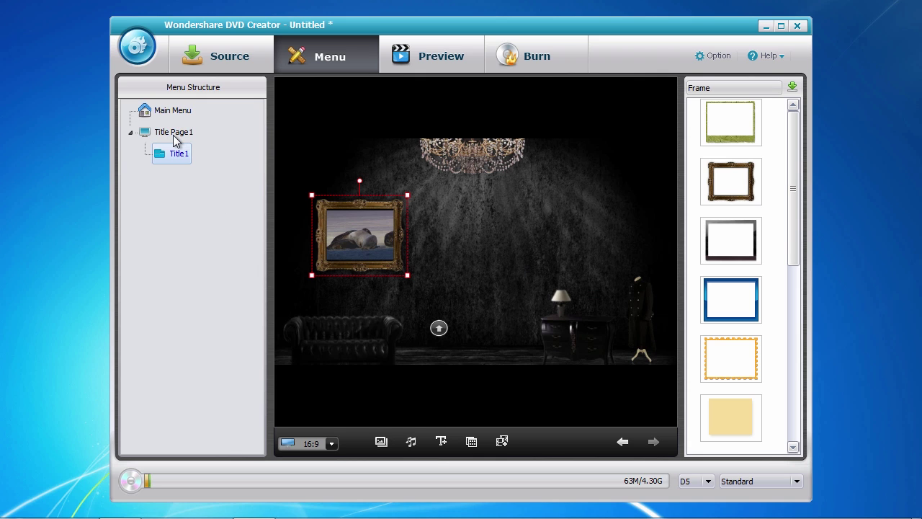
- Insert chapter marks at 0:02, 0:07 and 0:16, then delete the extra Chapter4
{"action": "left_click", "coordinate": [501, 442]}
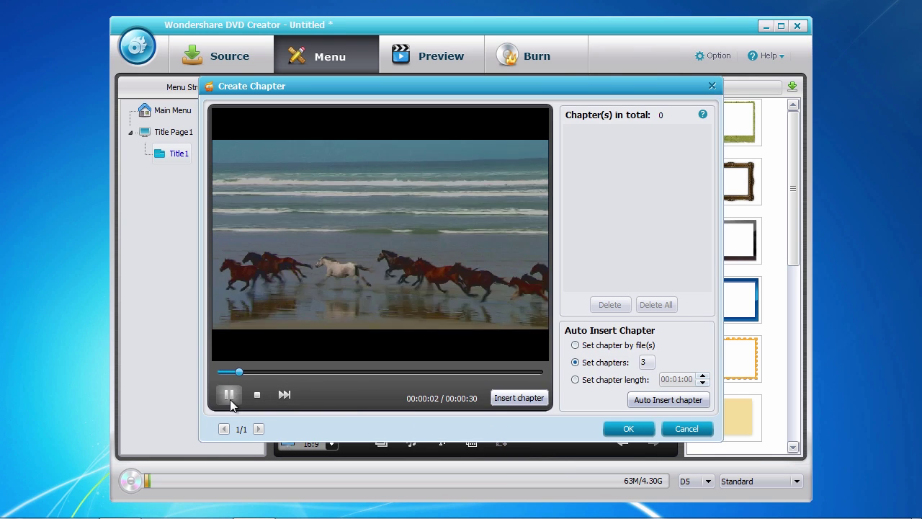
{"action": "left_click", "coordinate": [229, 396]}
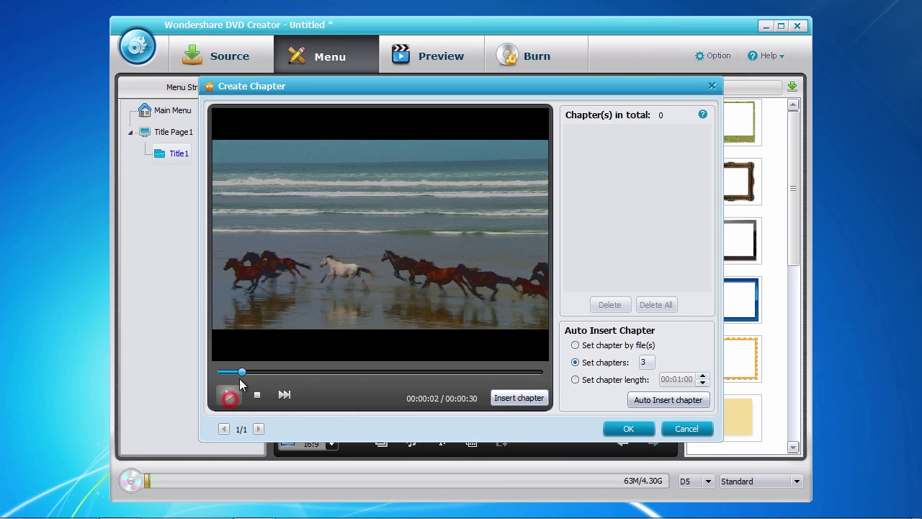
{"action": "left_click", "coordinate": [519, 398]}
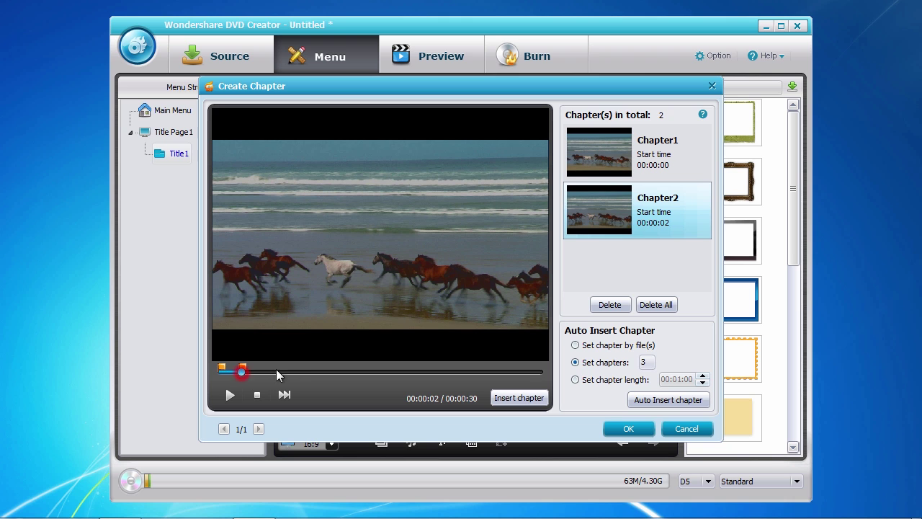
{"action": "left_click", "coordinate": [294, 372]}
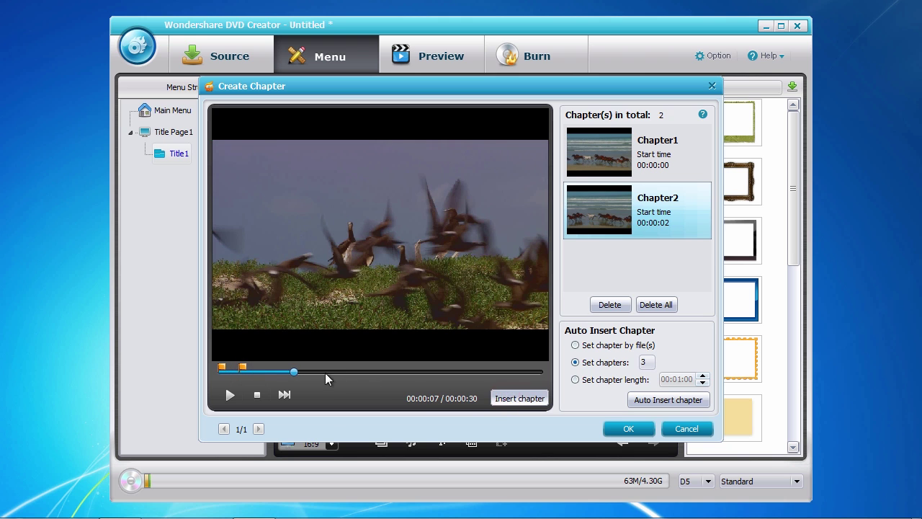
{"action": "left_click_drag", "start_coordinate": [293, 372], "coordinate": [387, 372]}
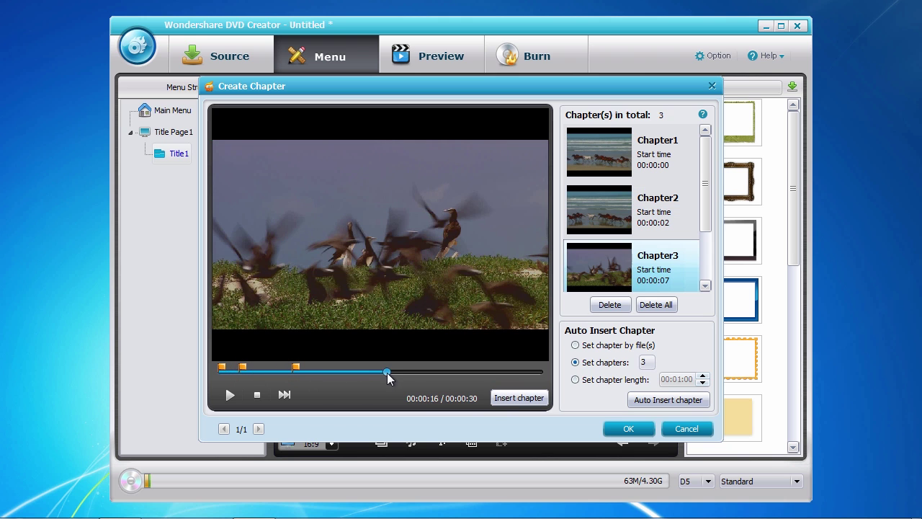
{"action": "left_click", "coordinate": [517, 398]}
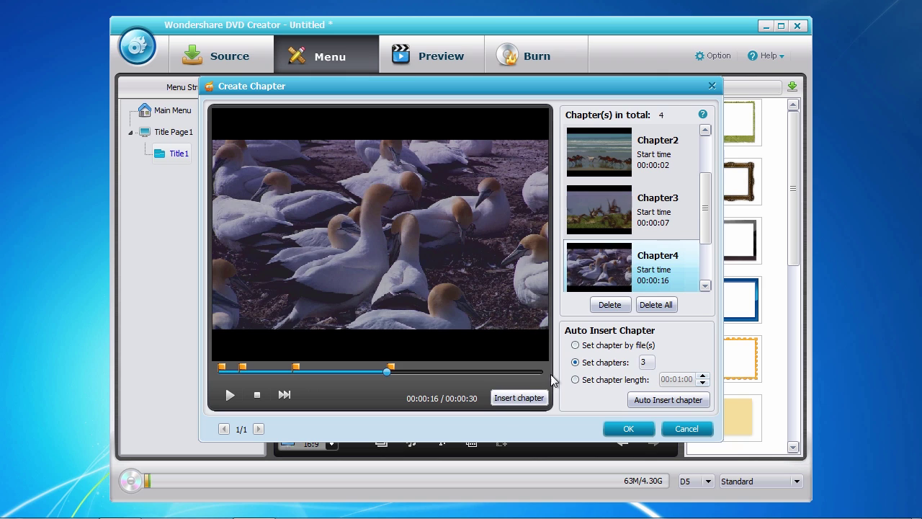
{"action": "left_click", "coordinate": [666, 270]}
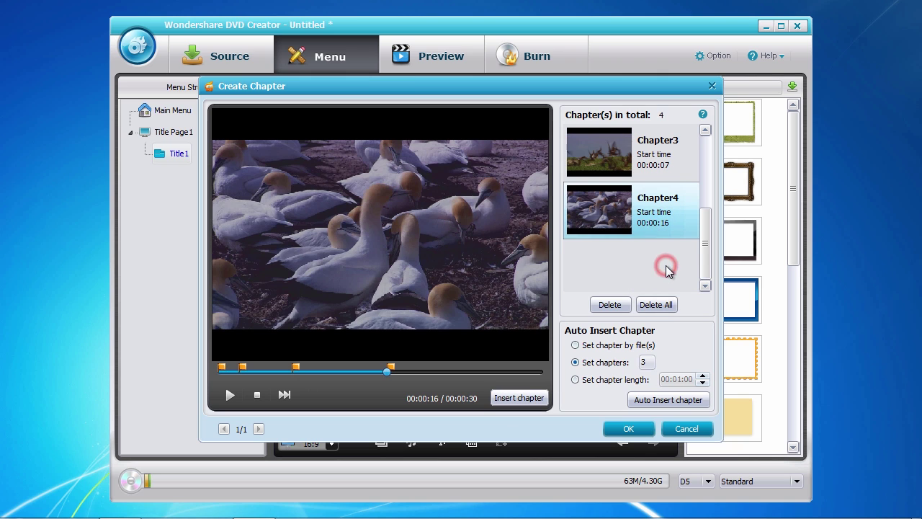
{"action": "left_click", "coordinate": [610, 304]}
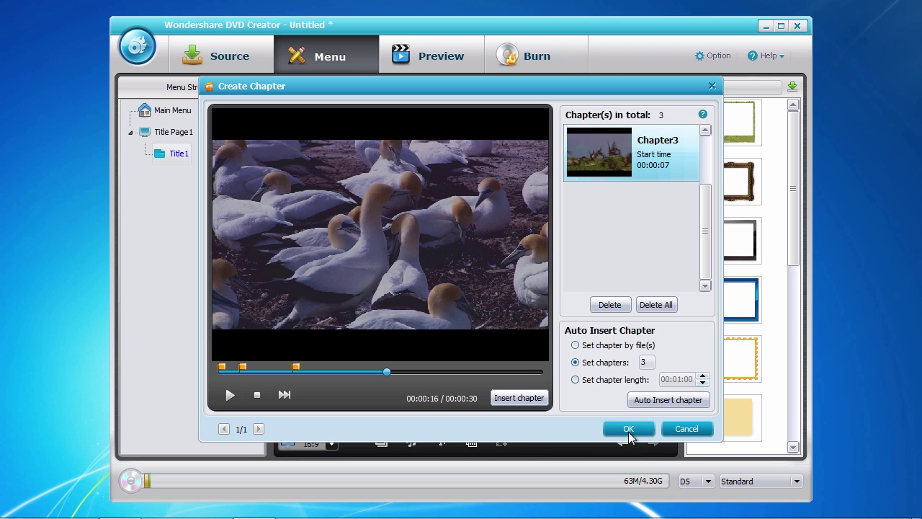
{"action": "left_click", "coordinate": [628, 428]}
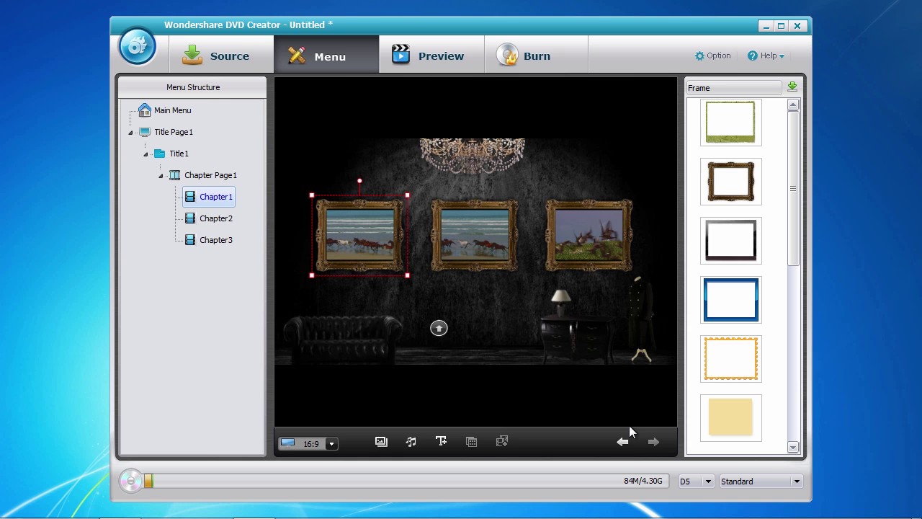
- In Preview, play the Wildlife title from the disc menu and return to the menu
{"action": "left_click", "coordinate": [436, 63]}
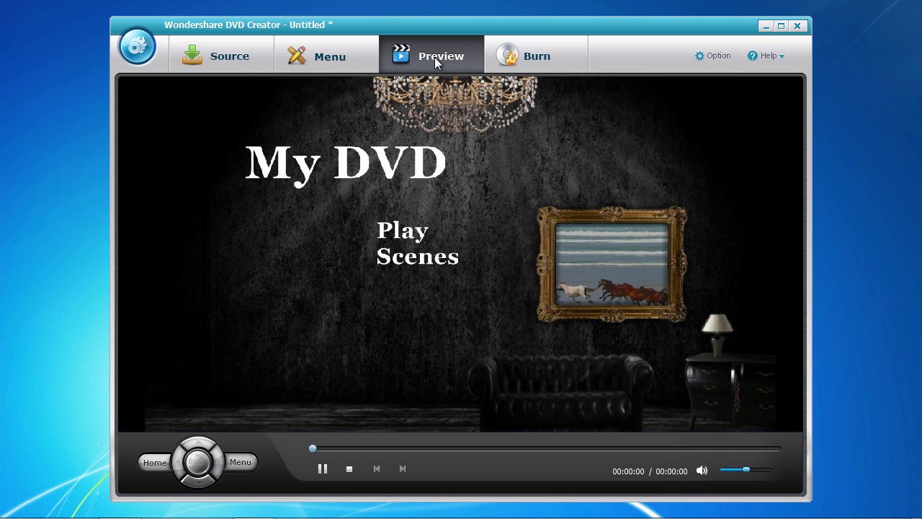
{"action": "left_click", "coordinate": [409, 235]}
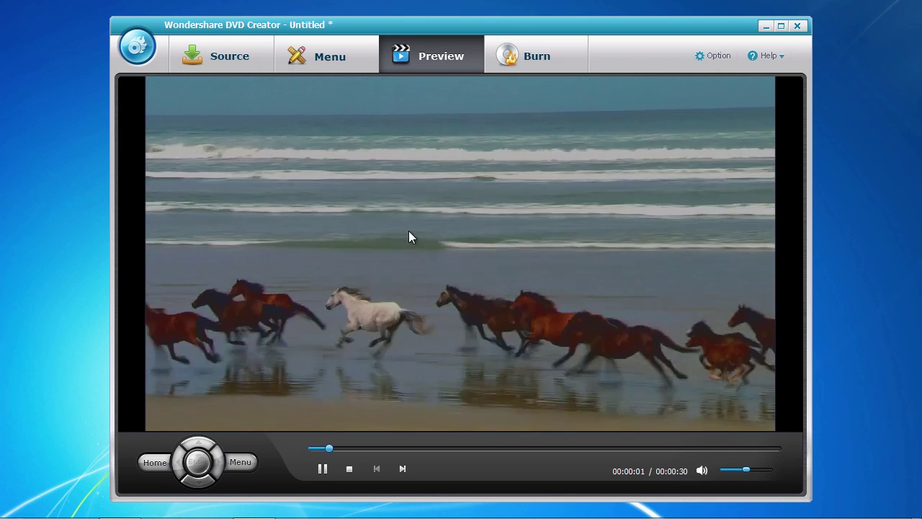
{"action": "left_click", "coordinate": [243, 460]}
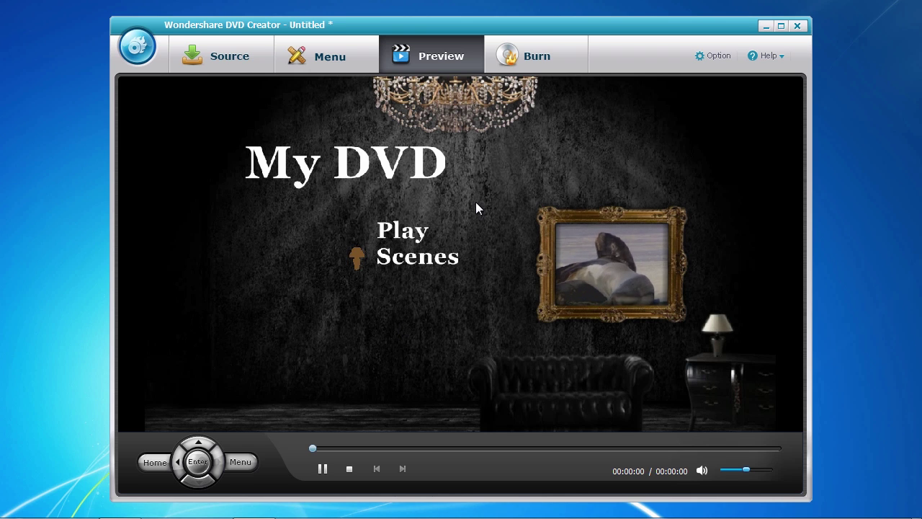
- Keep ISO saving off and the VMware D: burner, label the disc 'My Wildlife', and burn
{"action": "left_click", "coordinate": [539, 61]}
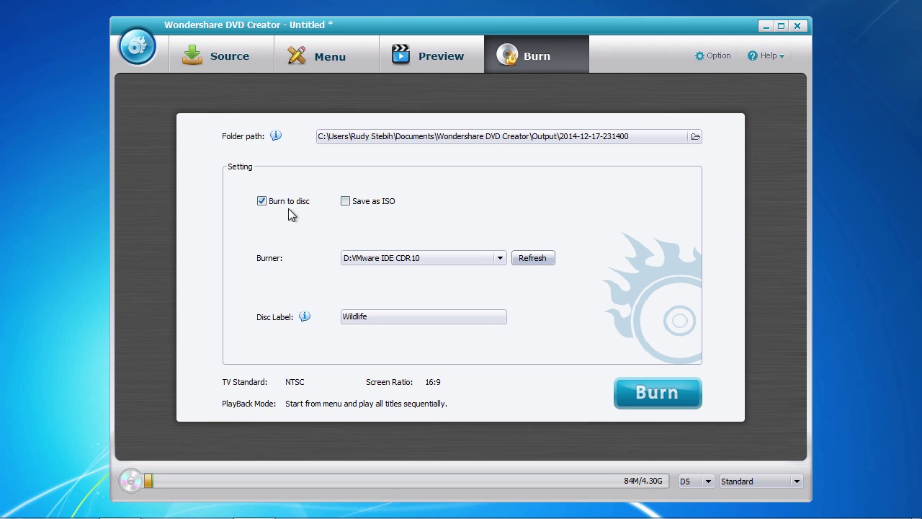
{"action": "left_click", "coordinate": [345, 201]}
{"action": "left_click", "coordinate": [345, 201]}
{"action": "left_click", "coordinate": [499, 257]}
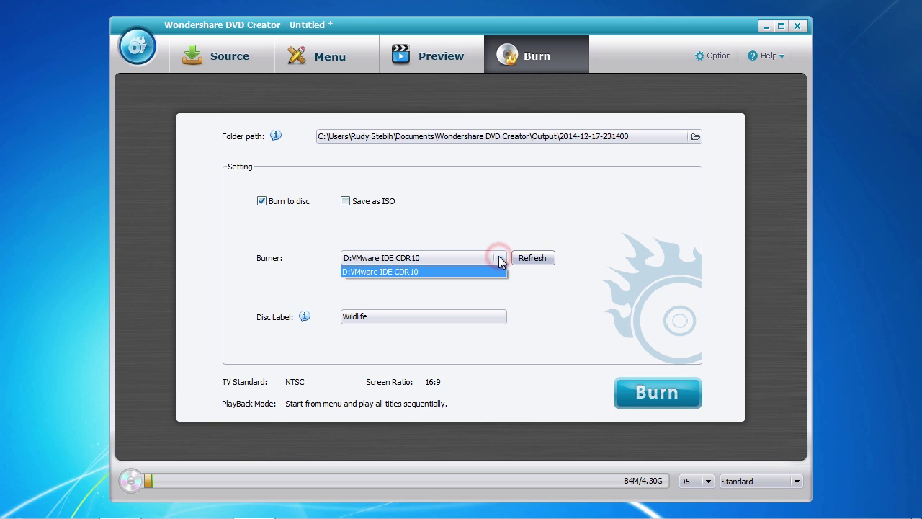
{"action": "left_click", "coordinate": [500, 260]}
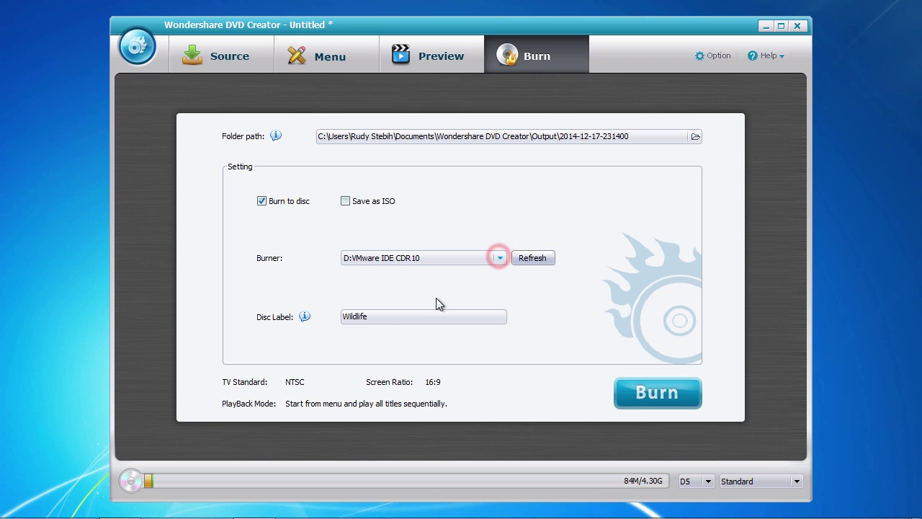
{"action": "left_click", "coordinate": [379, 320]}
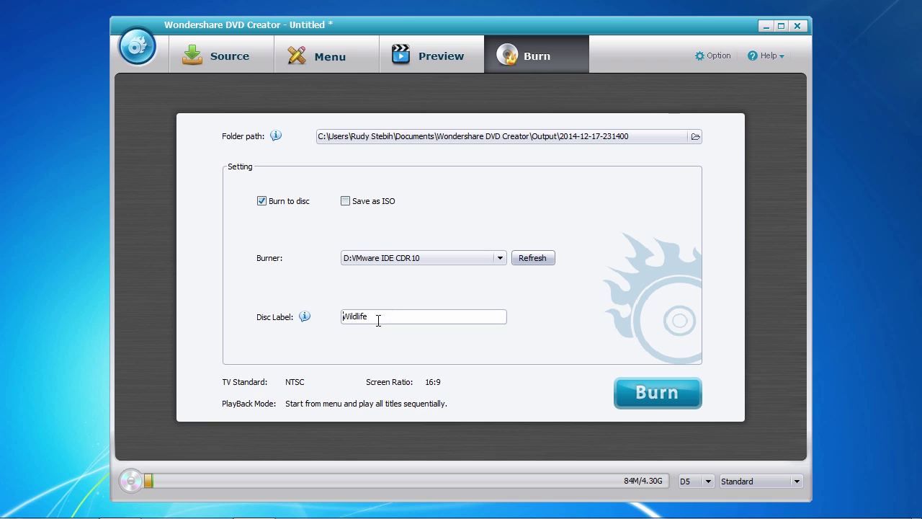
{"action": "type", "text": "My"}
{"action": "left_click", "coordinate": [650, 394]}
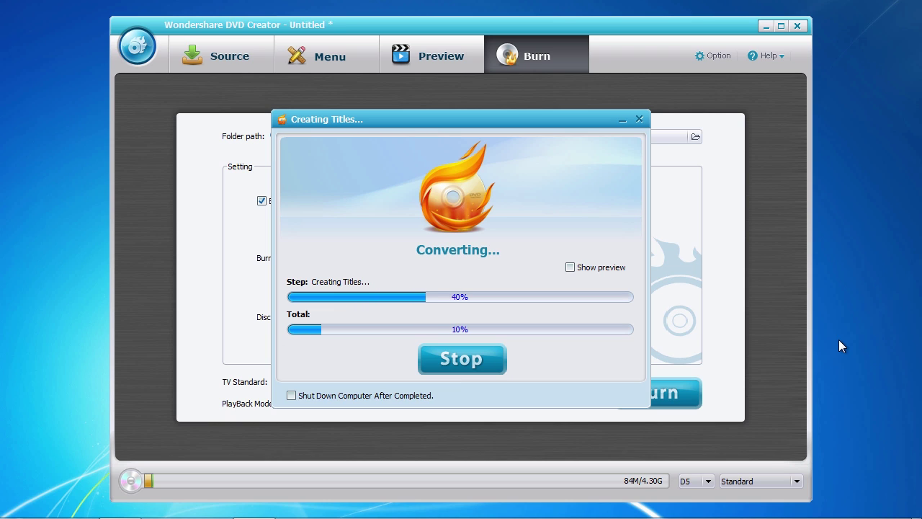
- Switch to Internet Explorer and scroll to the Get Wondershare DVD Creator Today section
{"action": "key", "text": "alt+Tab"}
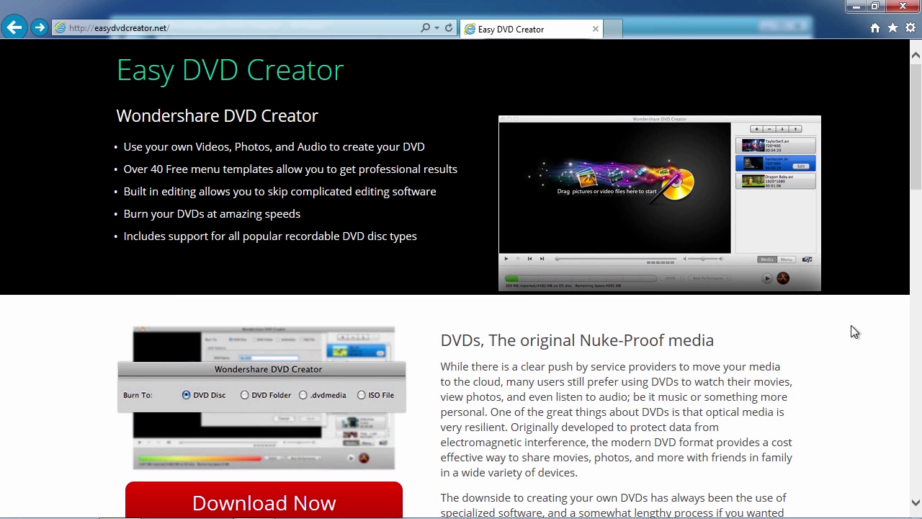
{"action": "left_click_drag", "start_coordinate": [915, 175], "coordinate": [918, 481]}
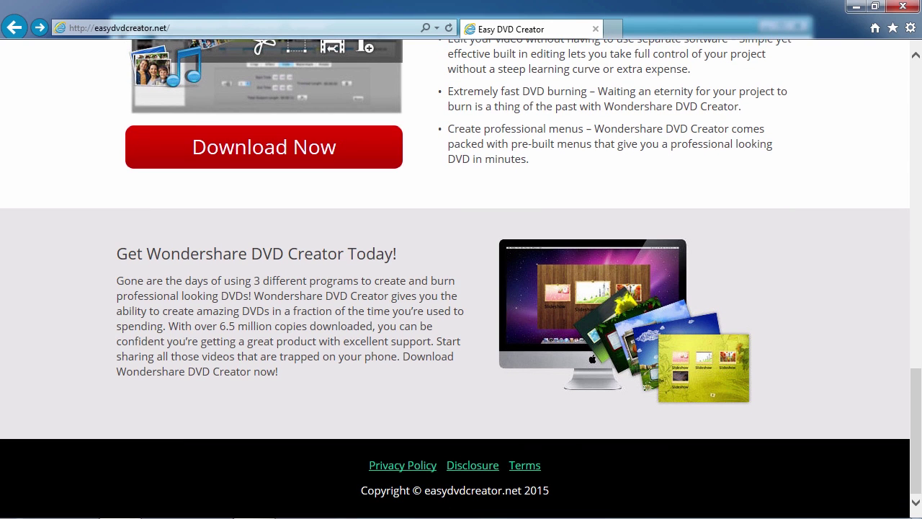